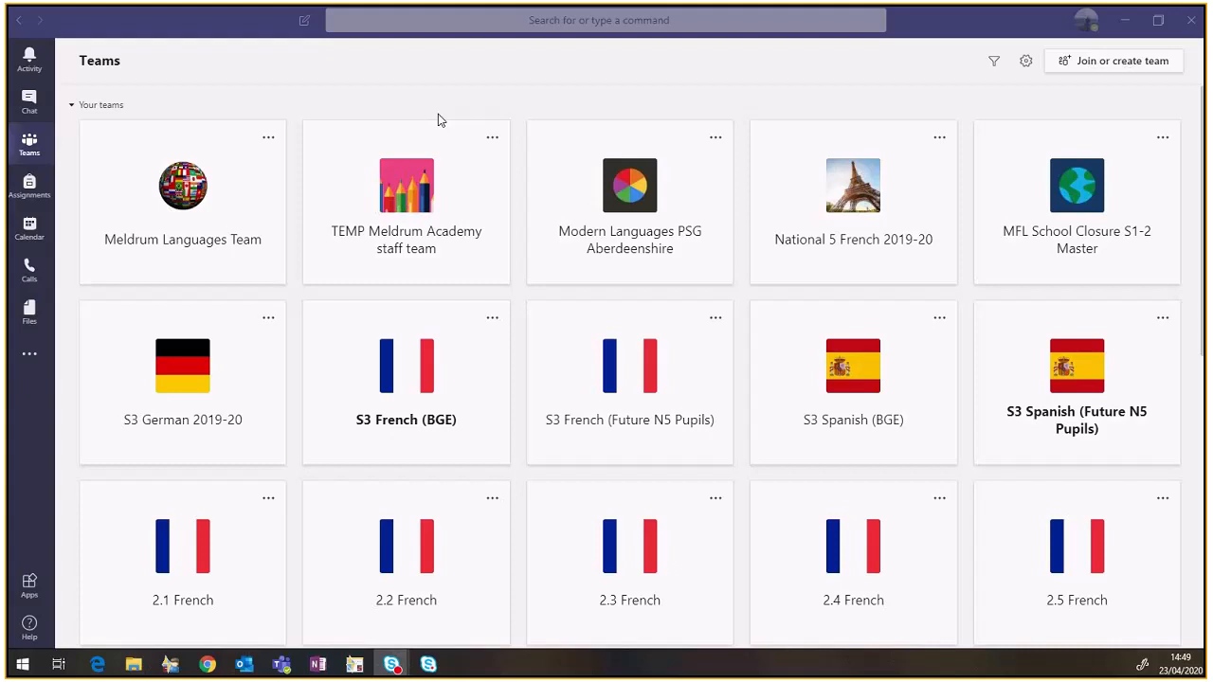
Start creating a new team of type Class that uses an existing team as a template.
click(1095, 65)
click(200, 275)
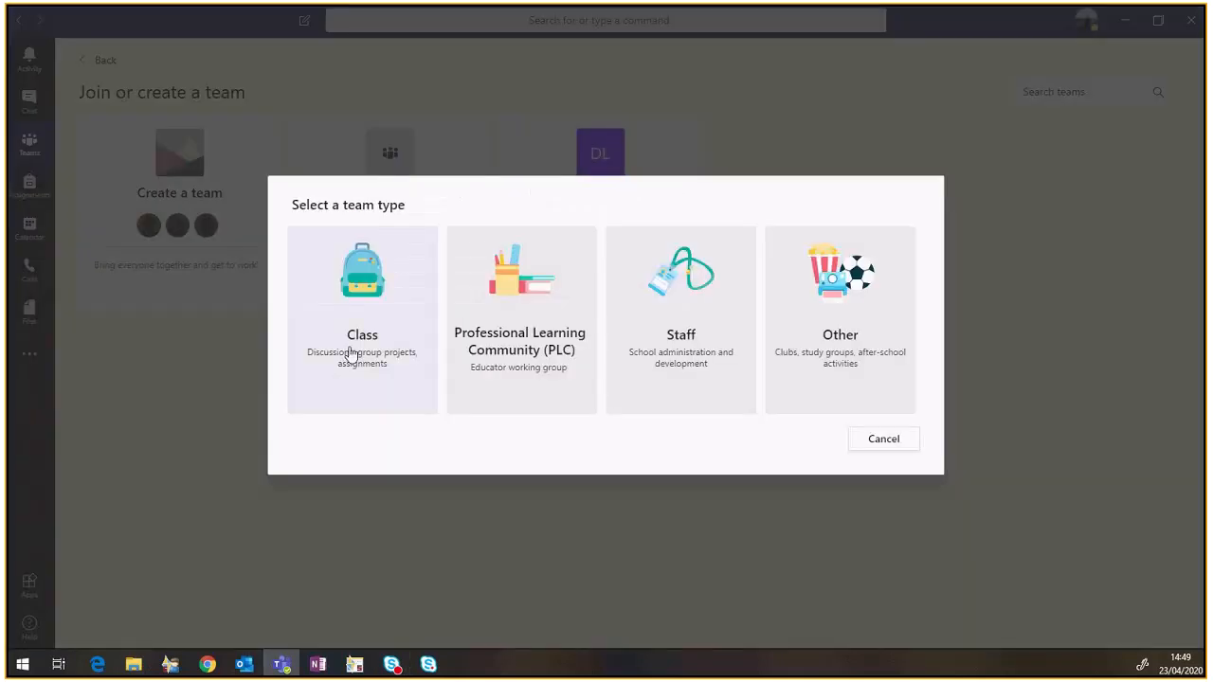
click(351, 355)
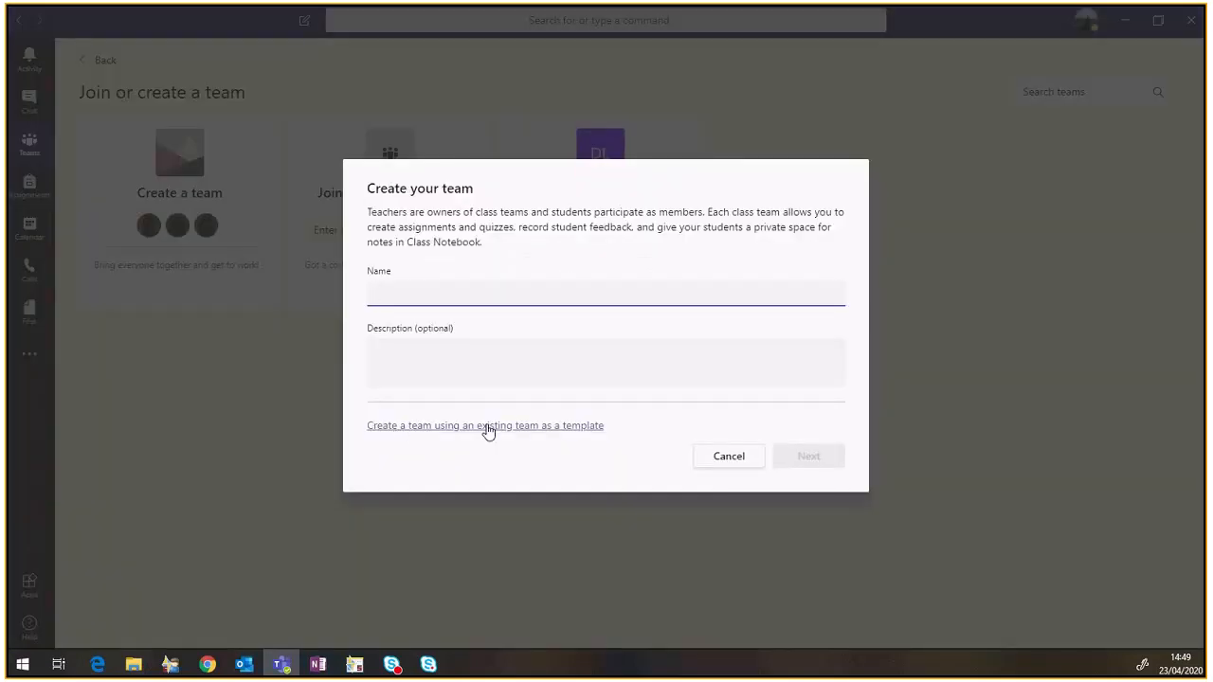
click(553, 435)
Choose the 1.2 French team as the template for the new class team.
scroll(496, 382, down, 3)
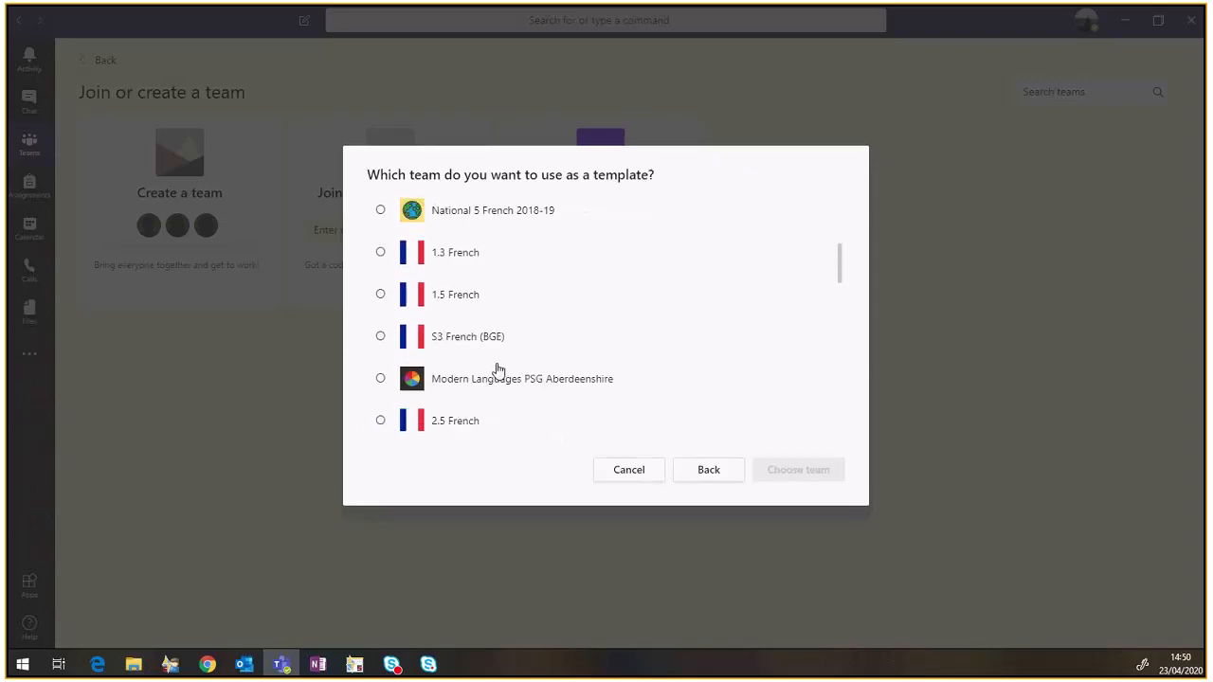
scroll(495, 341, up, 3)
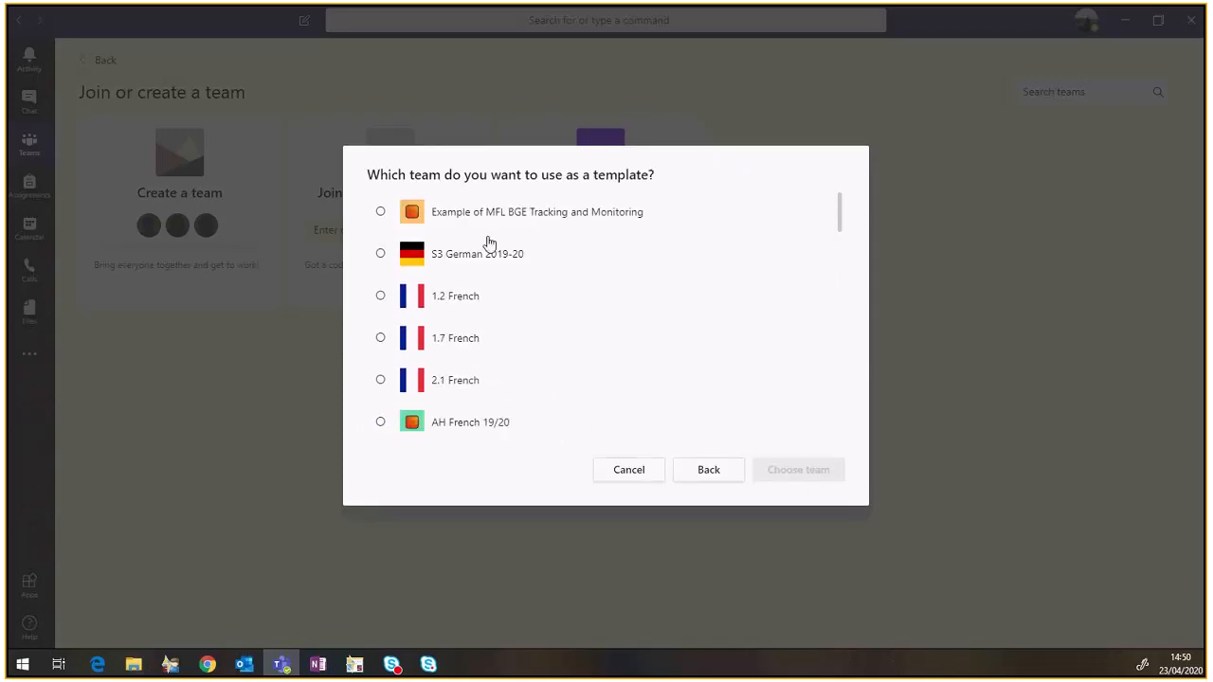
scroll(512, 398, down, 5)
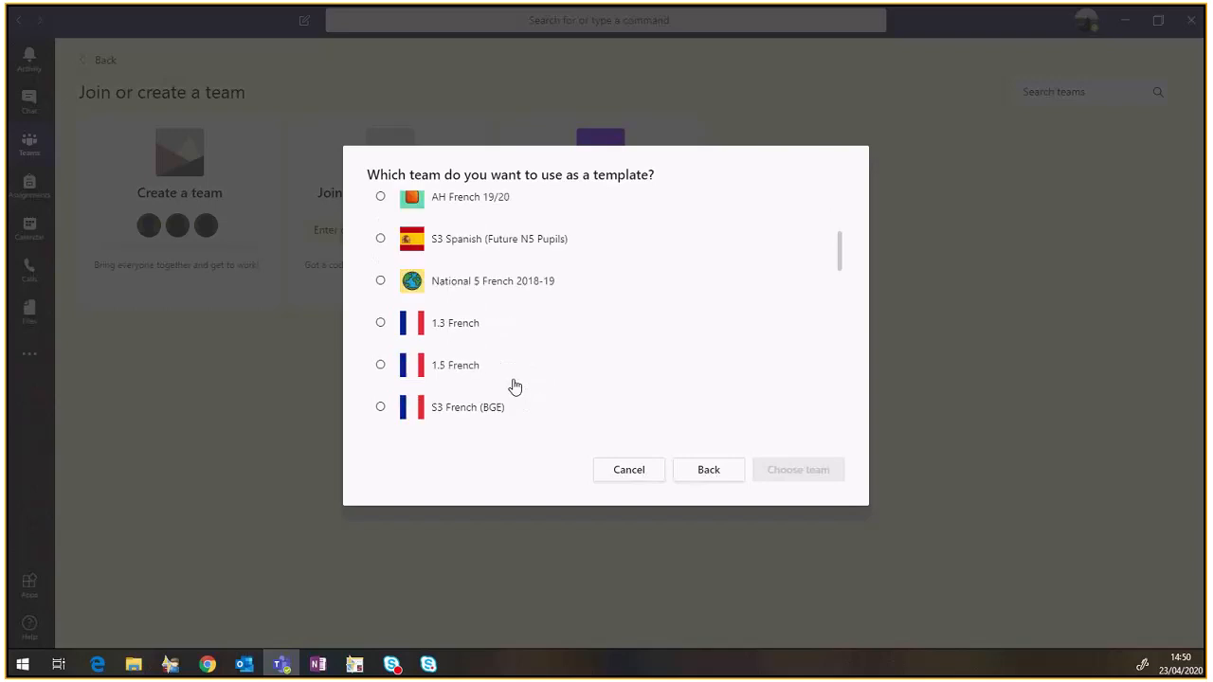
scroll(512, 384, up, 5)
click(381, 296)
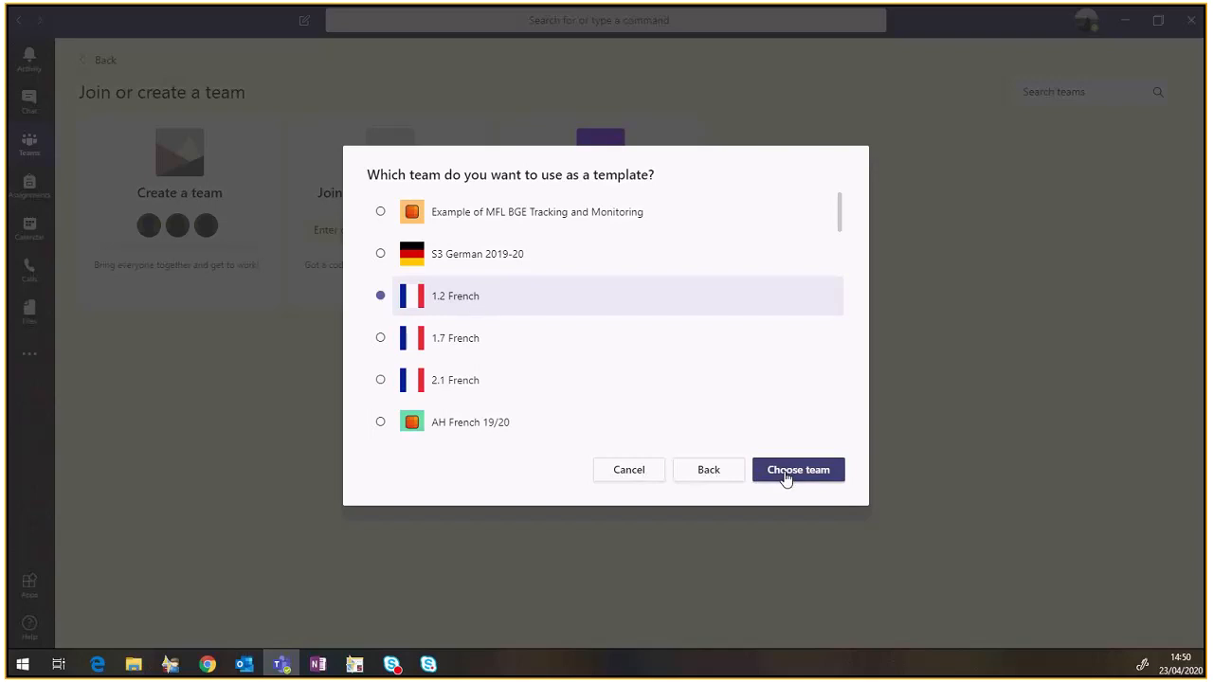
click(379, 297)
click(412, 311)
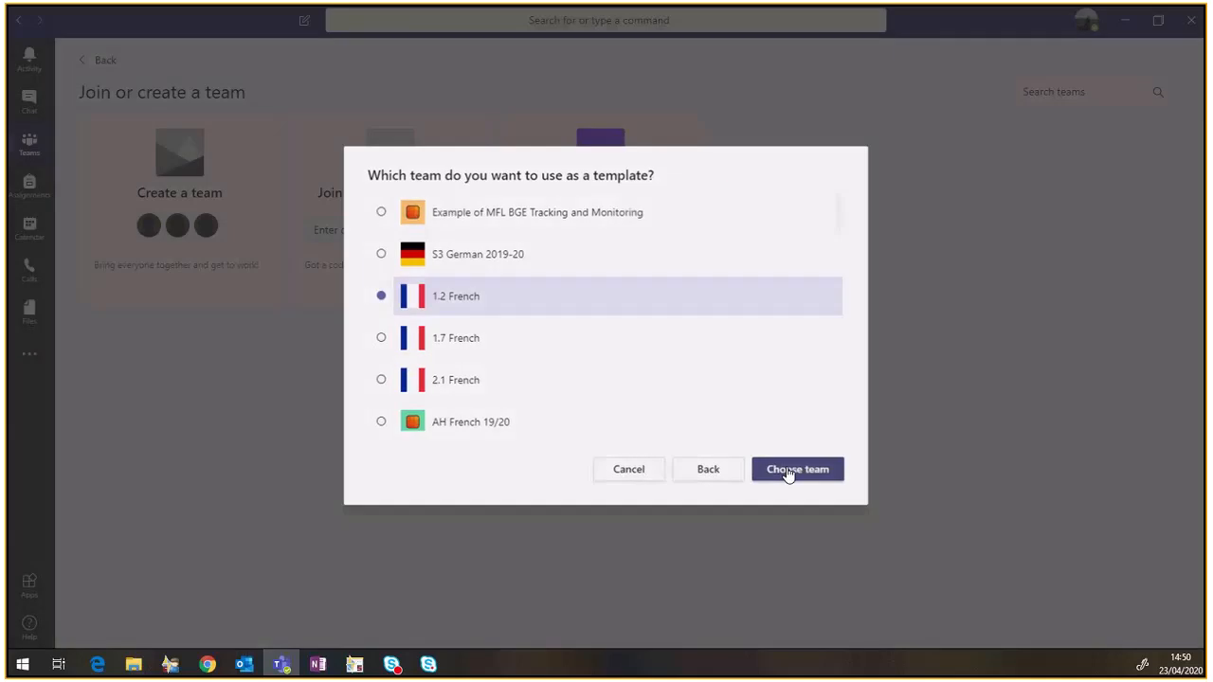
click(787, 471)
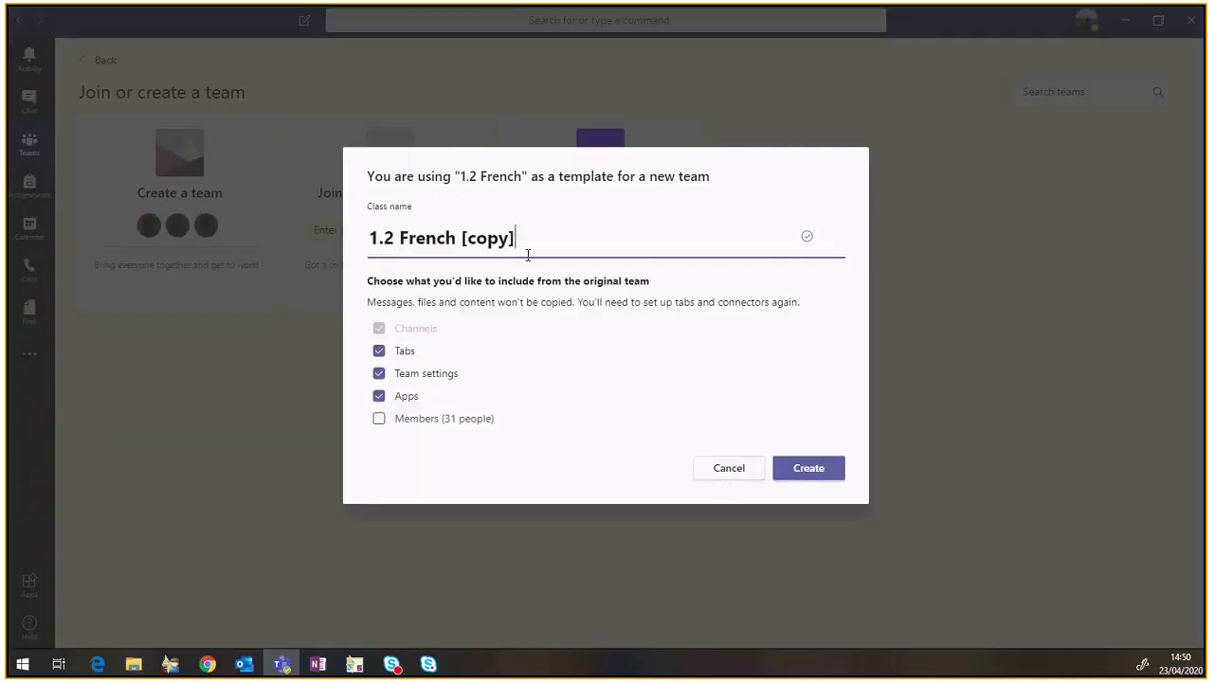
Name the class Test and create the team with channels, tabs, team settings and apps included, but without the original members.
drag(522, 241, 323, 233)
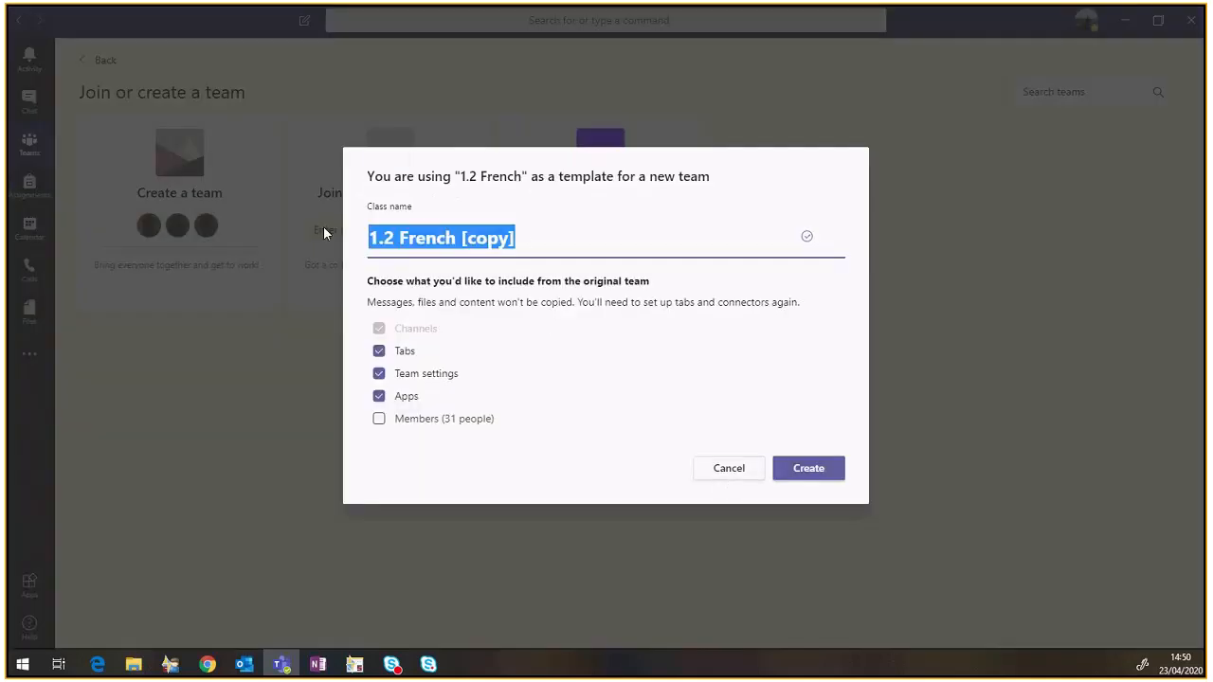
text(Test)
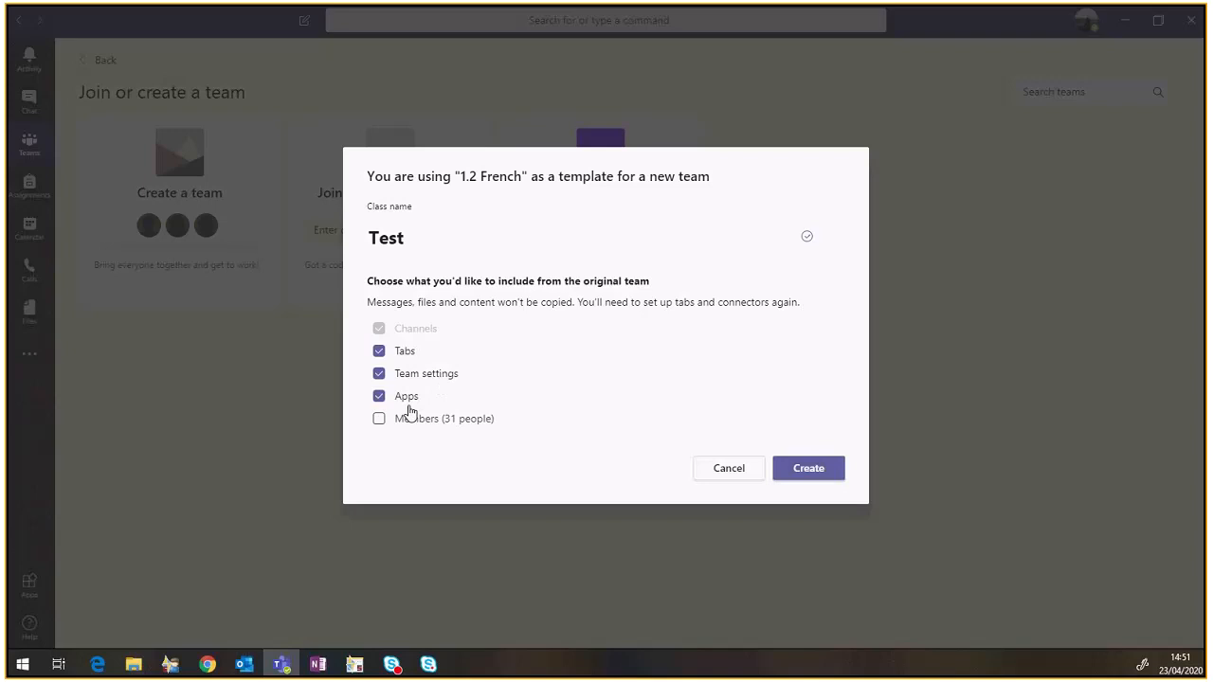
click(796, 476)
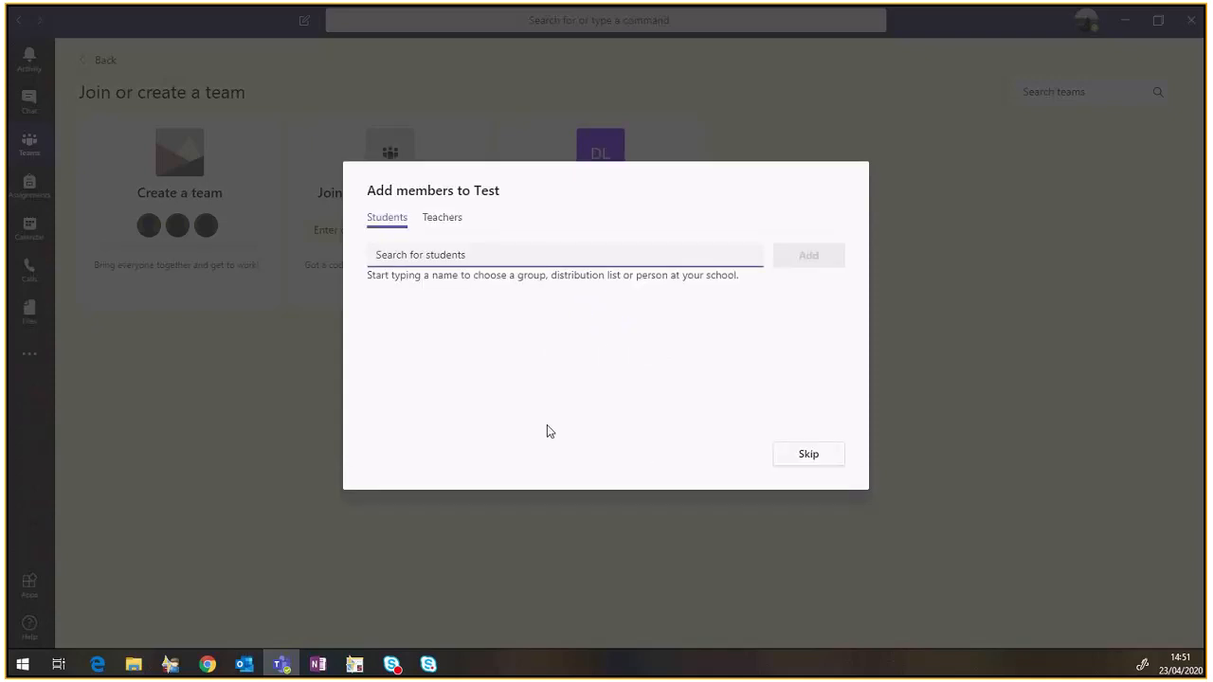
Check the teacher and student options for adding members to Test, and skip adding anyone.
click(439, 227)
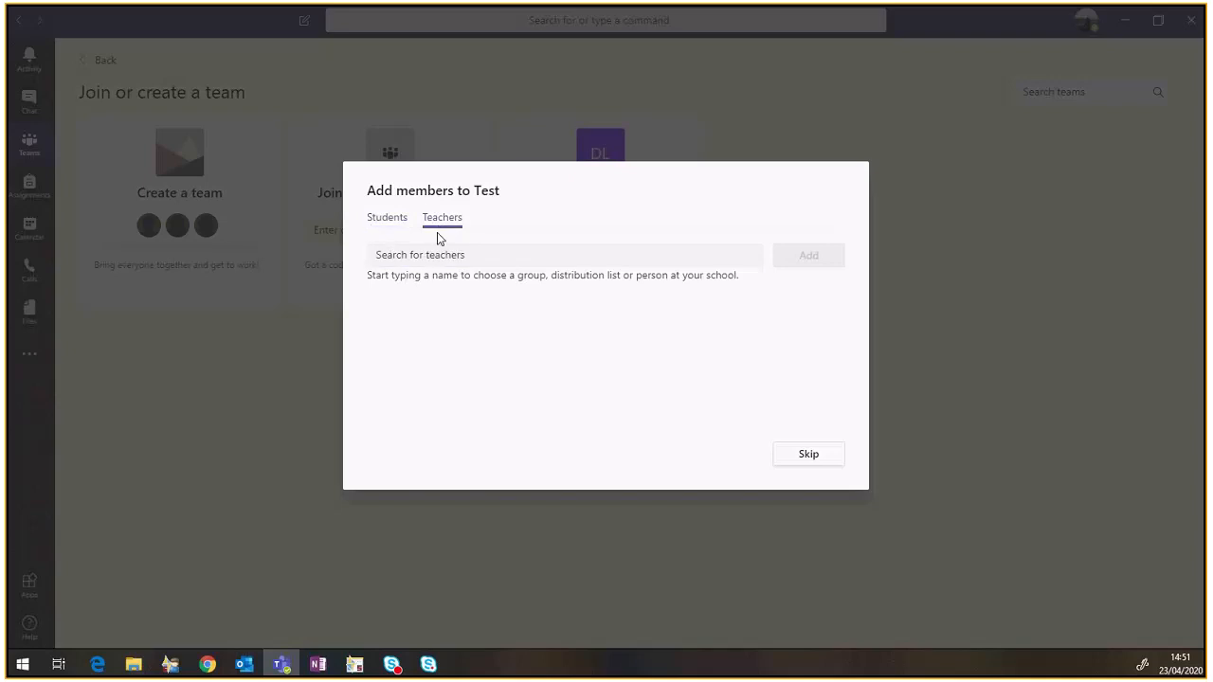
click(374, 230)
click(381, 258)
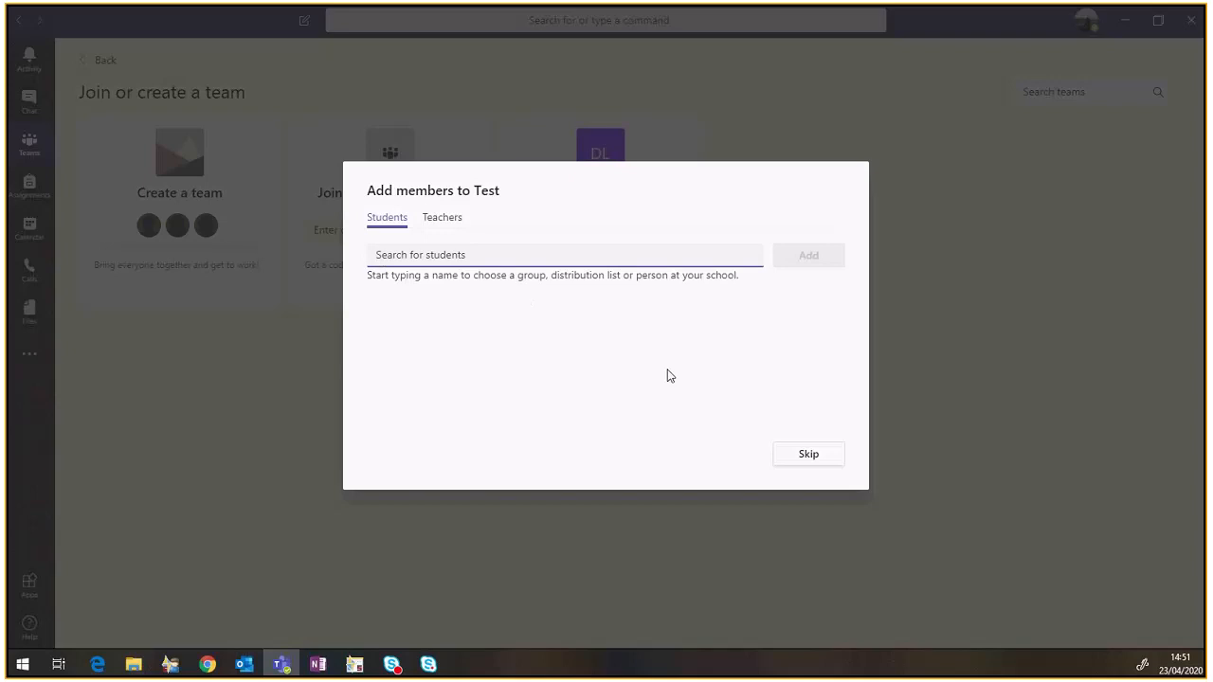
click(811, 460)
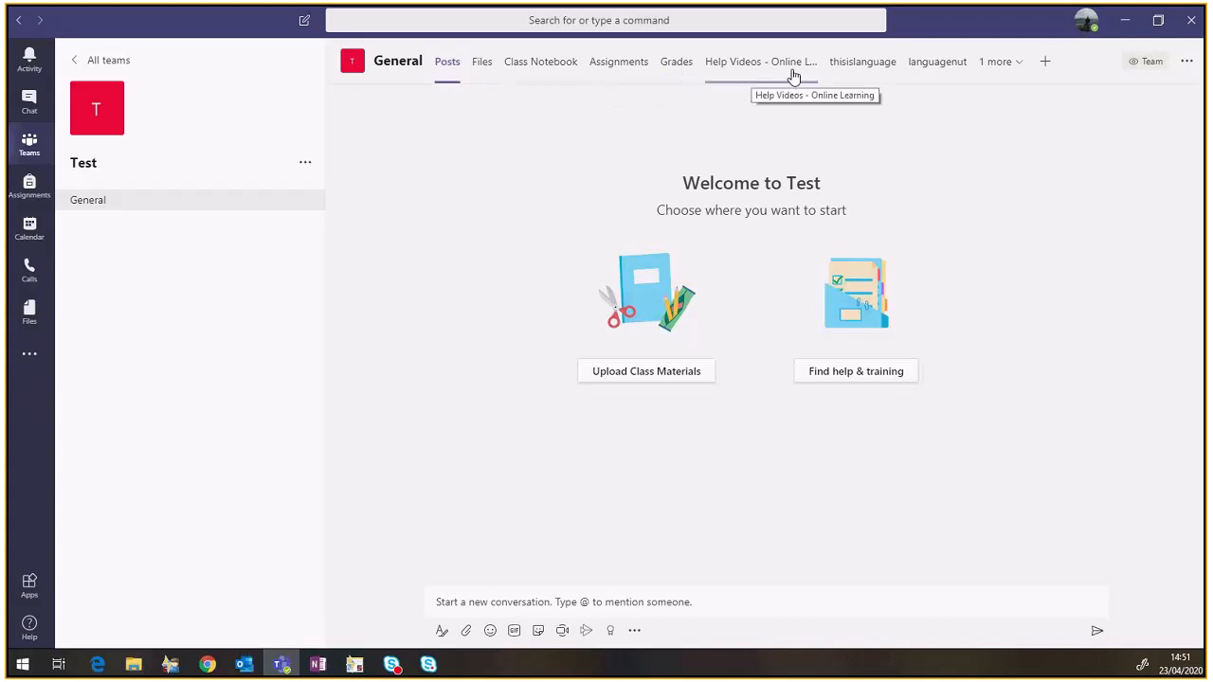
click(1004, 65)
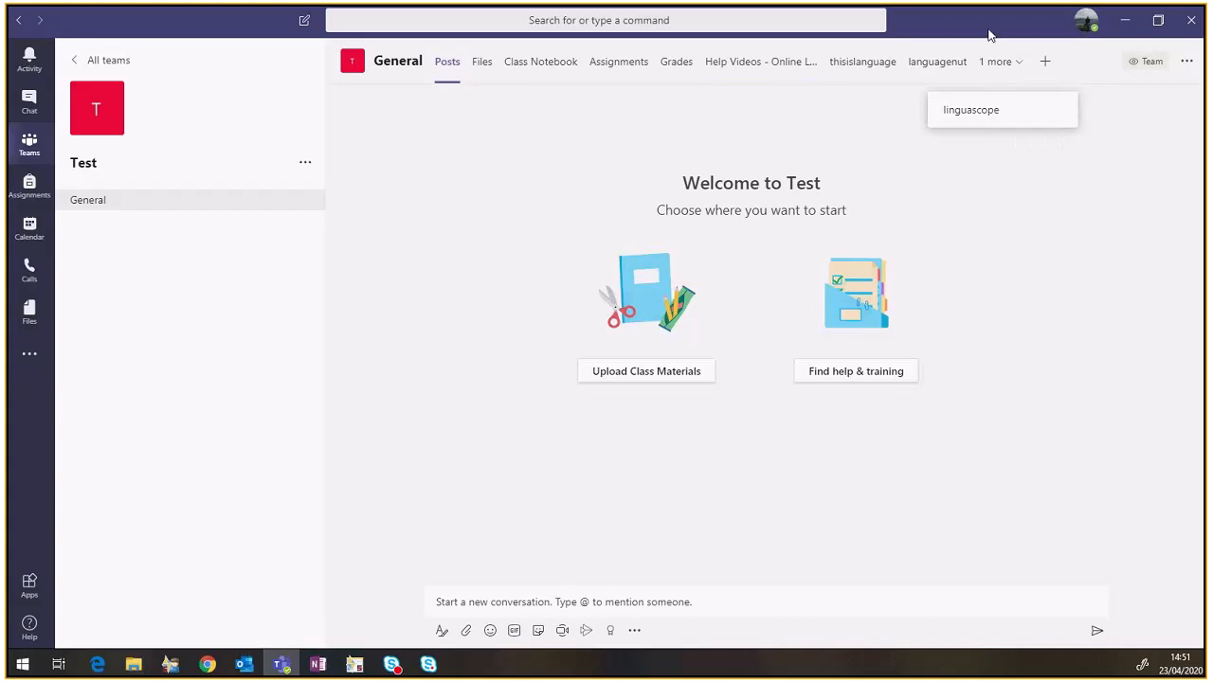
click(782, 182)
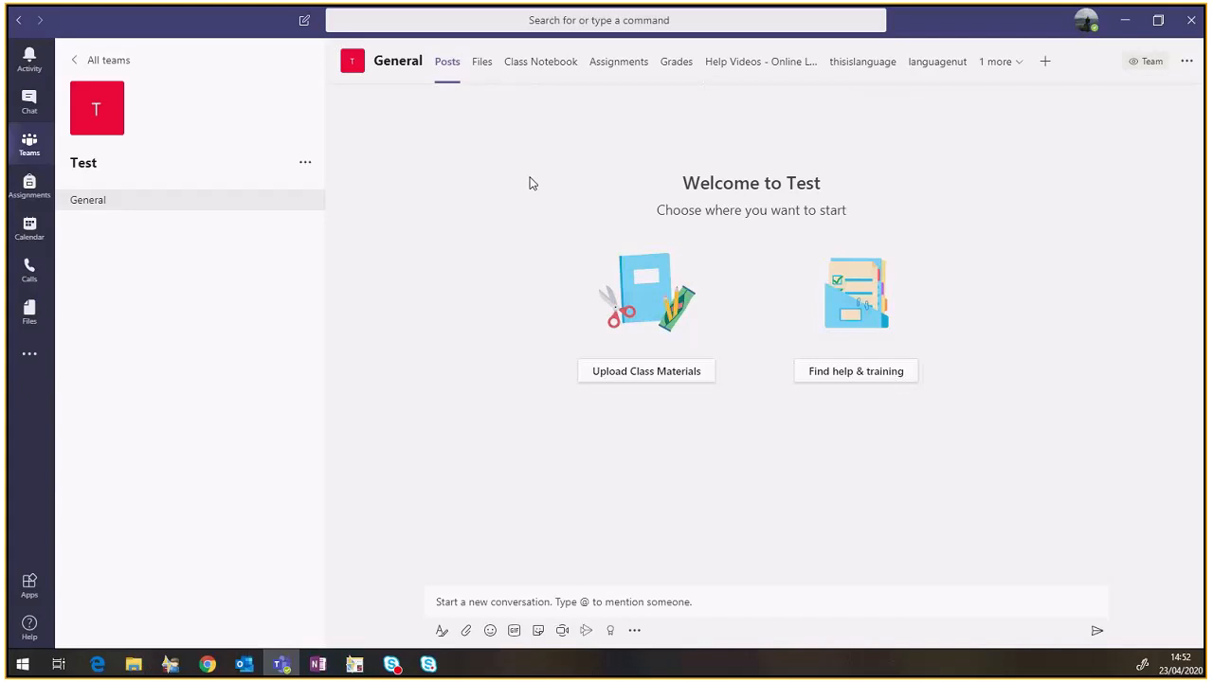
Start setting up a OneNote Class Notebook for the Test team from existing notebook content, and continue to the content selection.
click(537, 64)
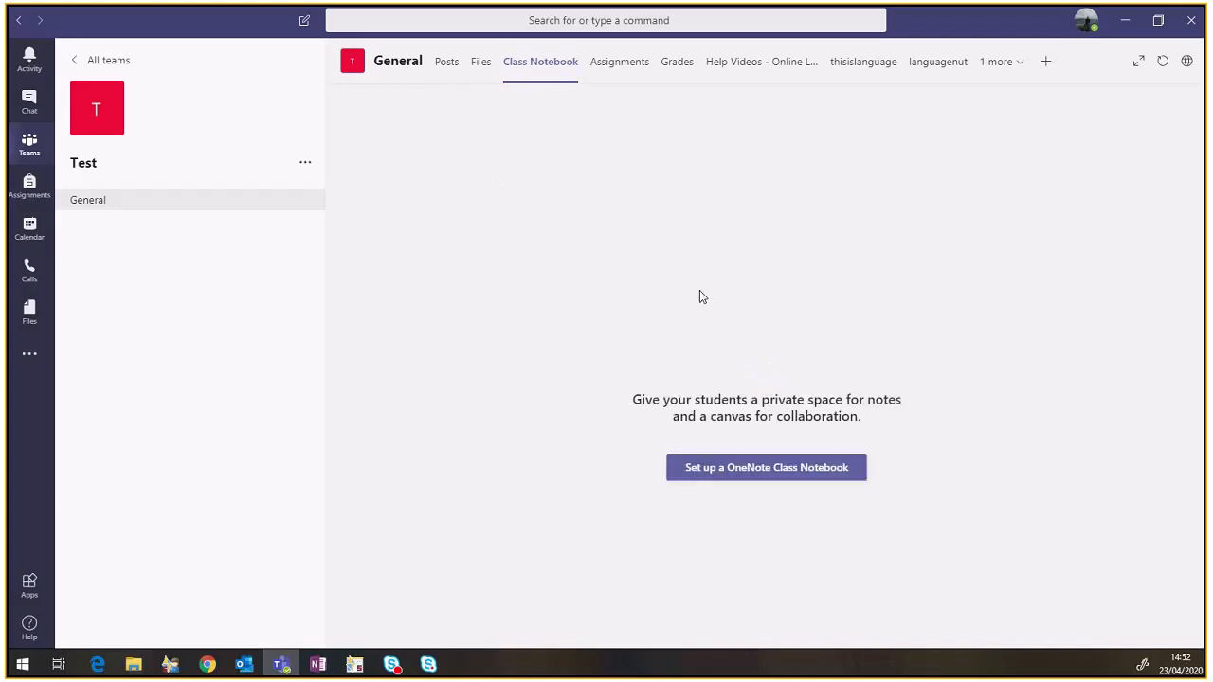
click(743, 478)
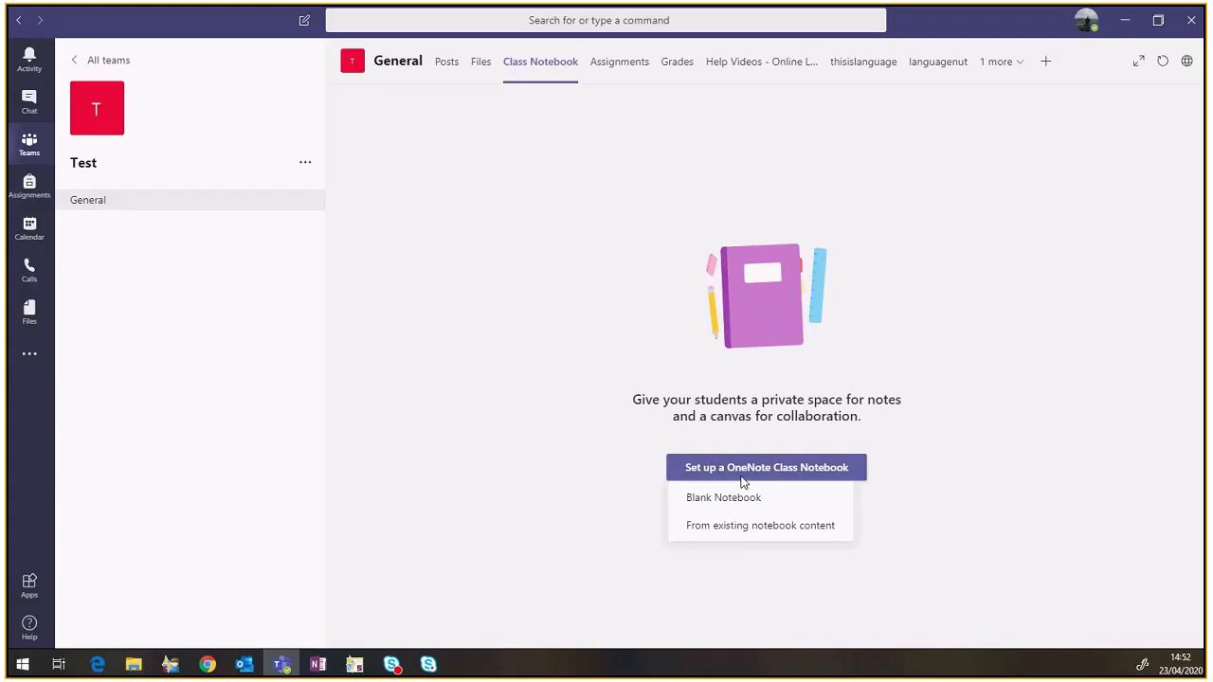
click(693, 536)
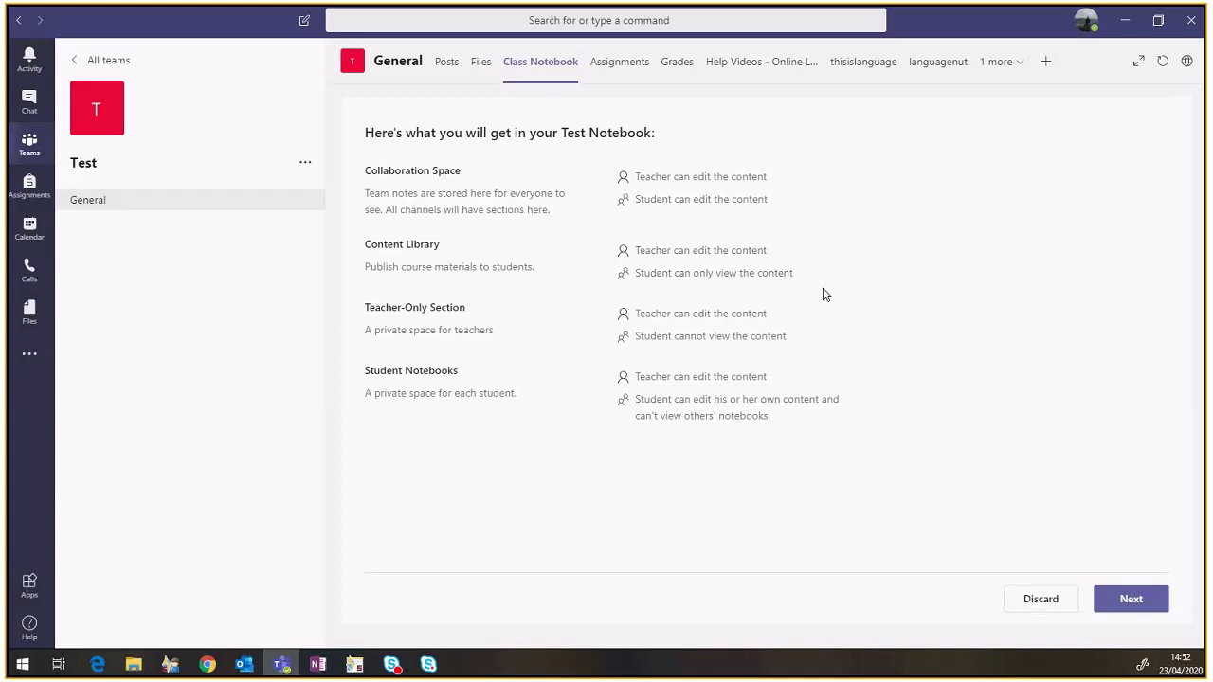
click(1131, 603)
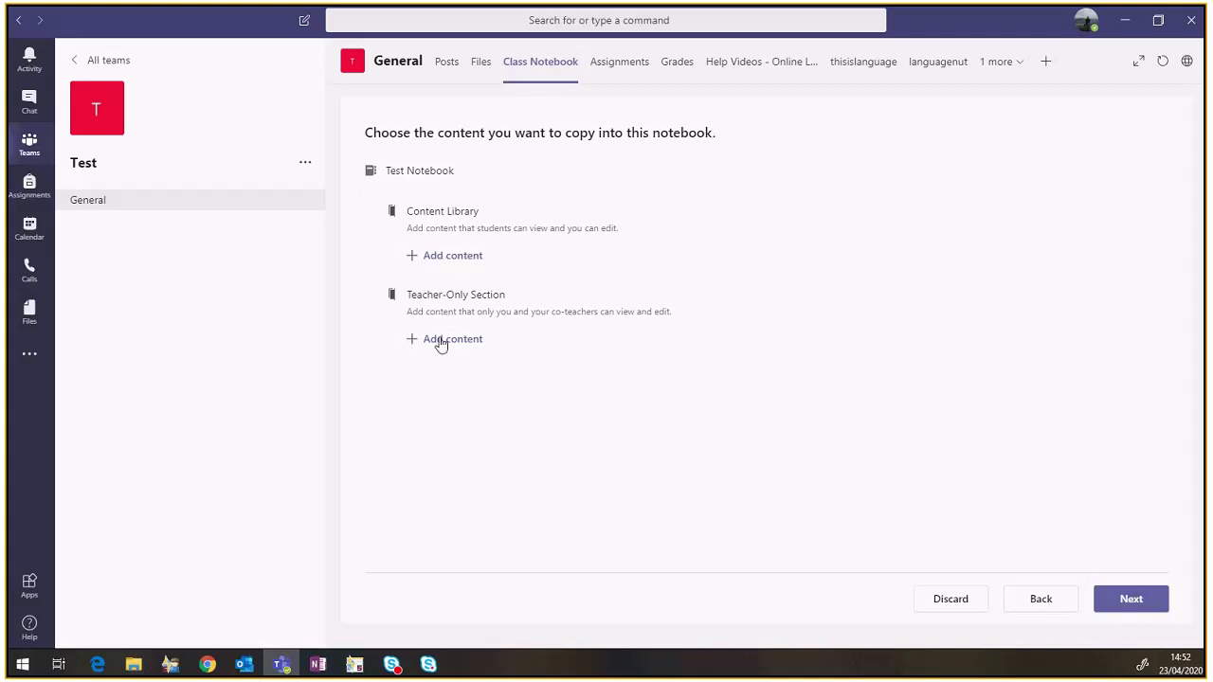
Add the Vocabulary sections for Themes 2a, 2b, 3a and 3b from the first S2 French - 2 notebook to the Content Library.
click(439, 256)
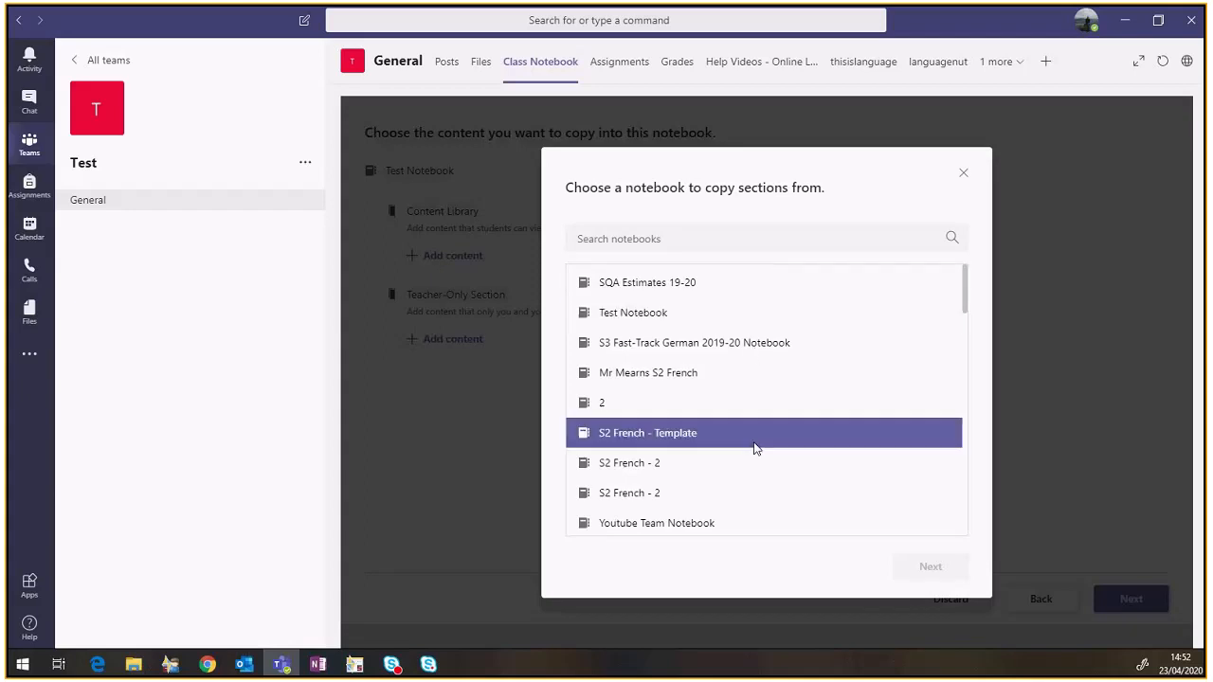
scroll(711, 299, down, 2)
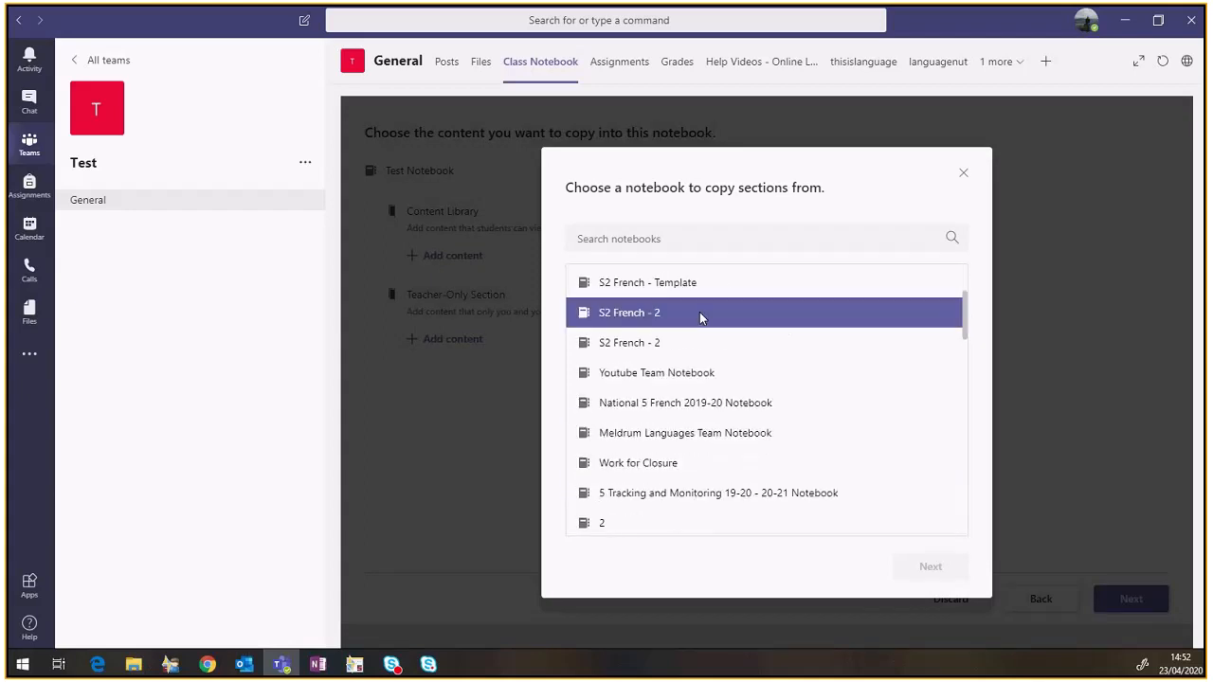
click(692, 313)
click(931, 567)
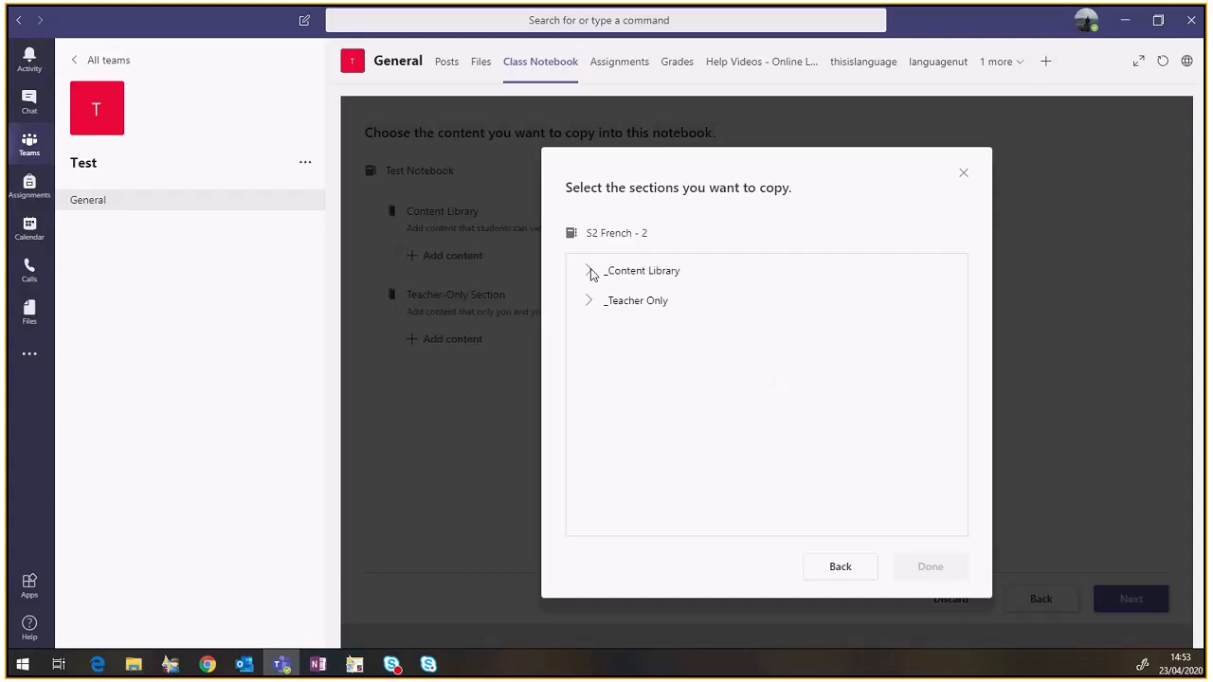
click(589, 271)
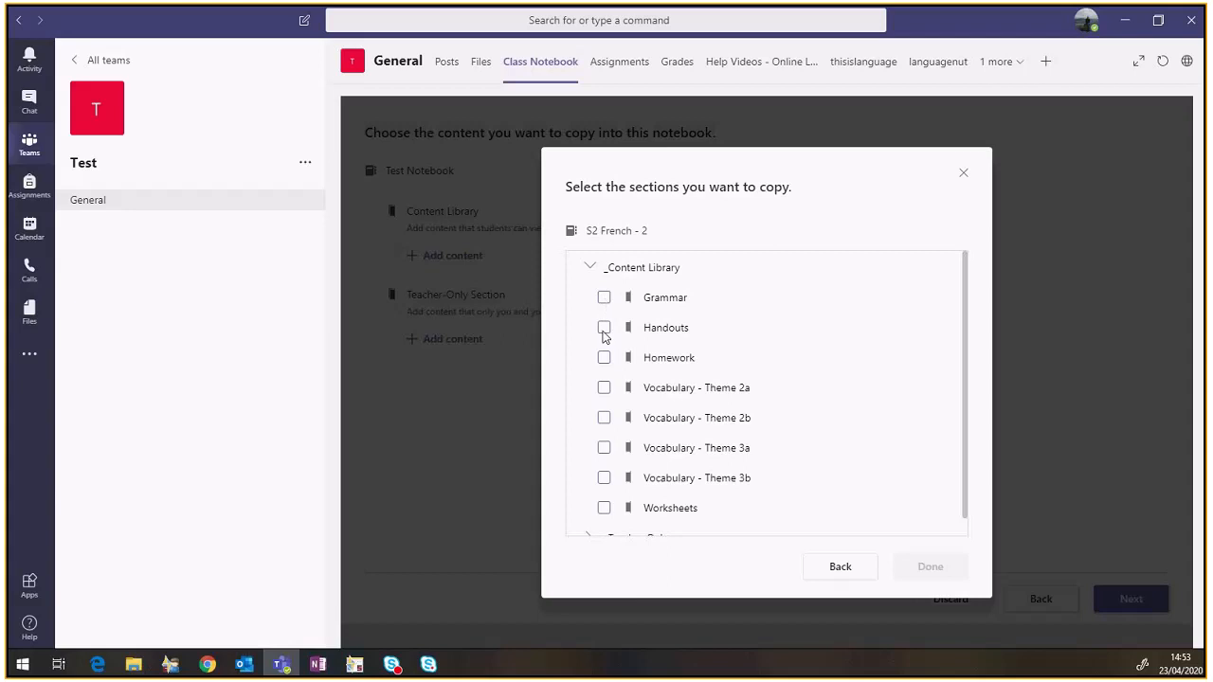
click(604, 388)
click(604, 418)
click(604, 447)
click(604, 478)
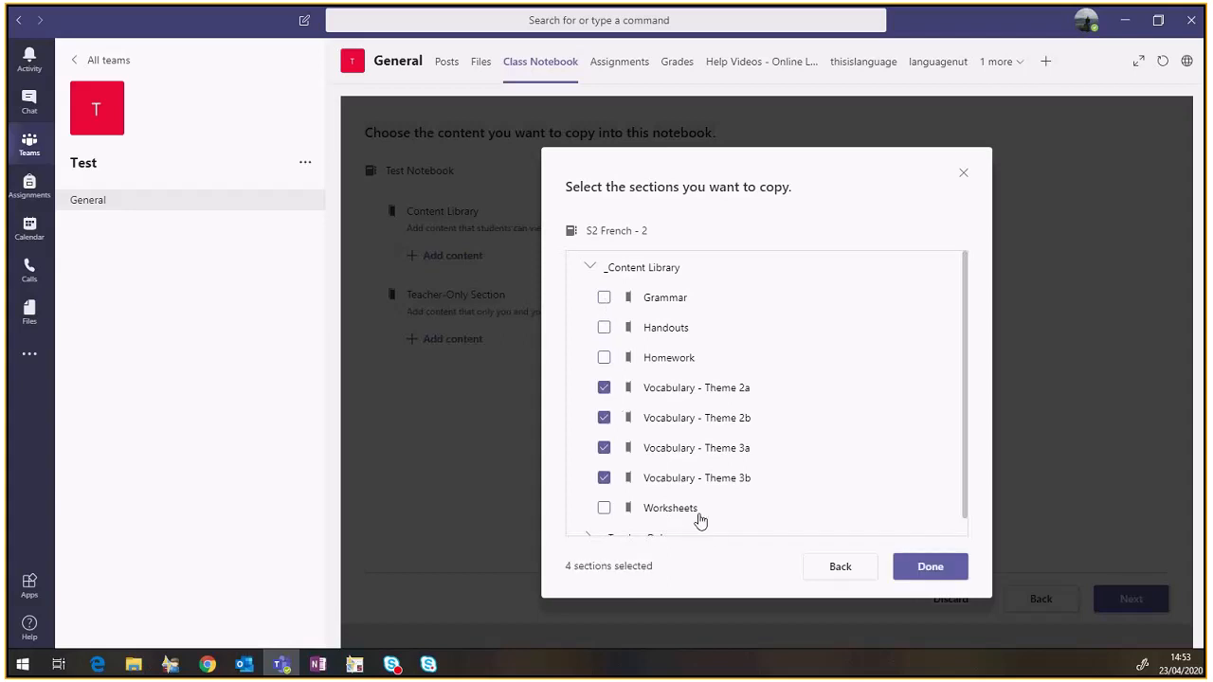
click(931, 567)
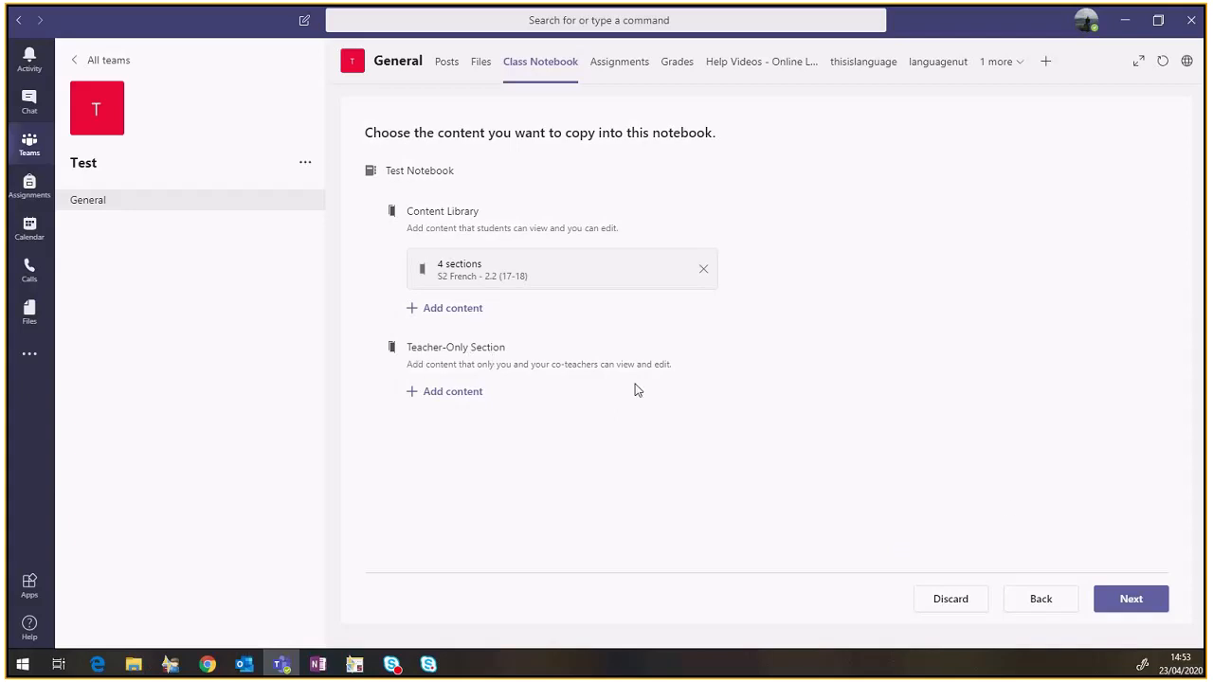
Continue to the sections of each student's private space and remove the Handouts section.
click(1112, 605)
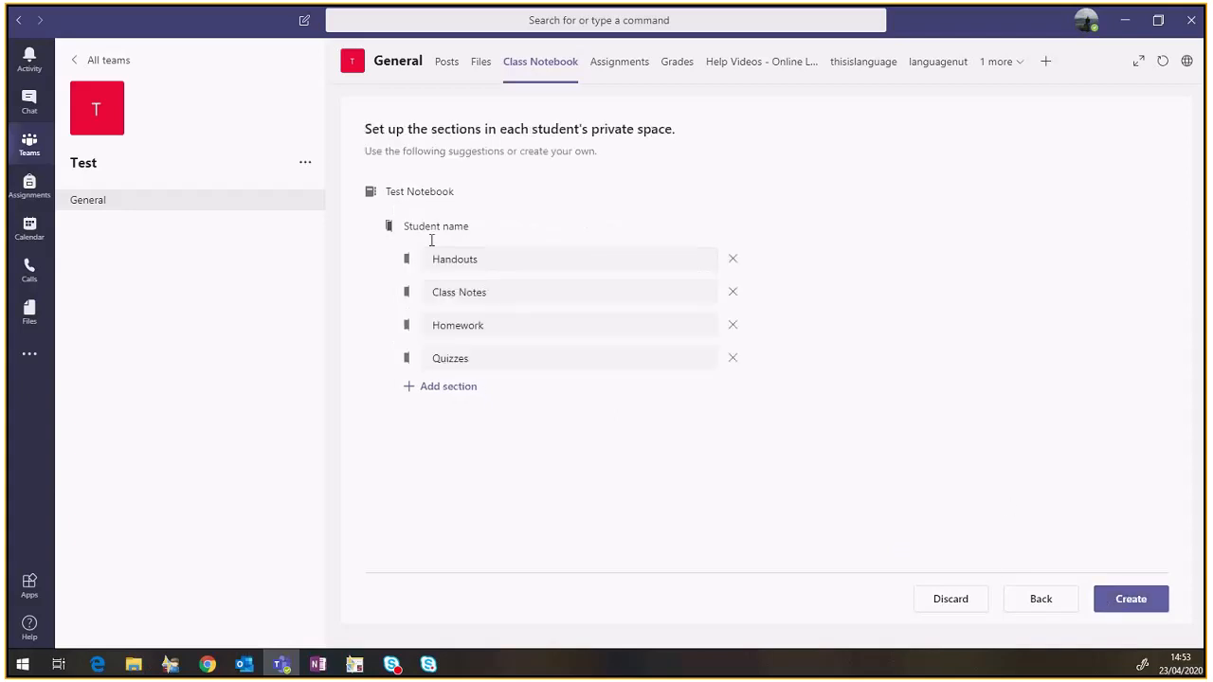
click(493, 262)
click(424, 295)
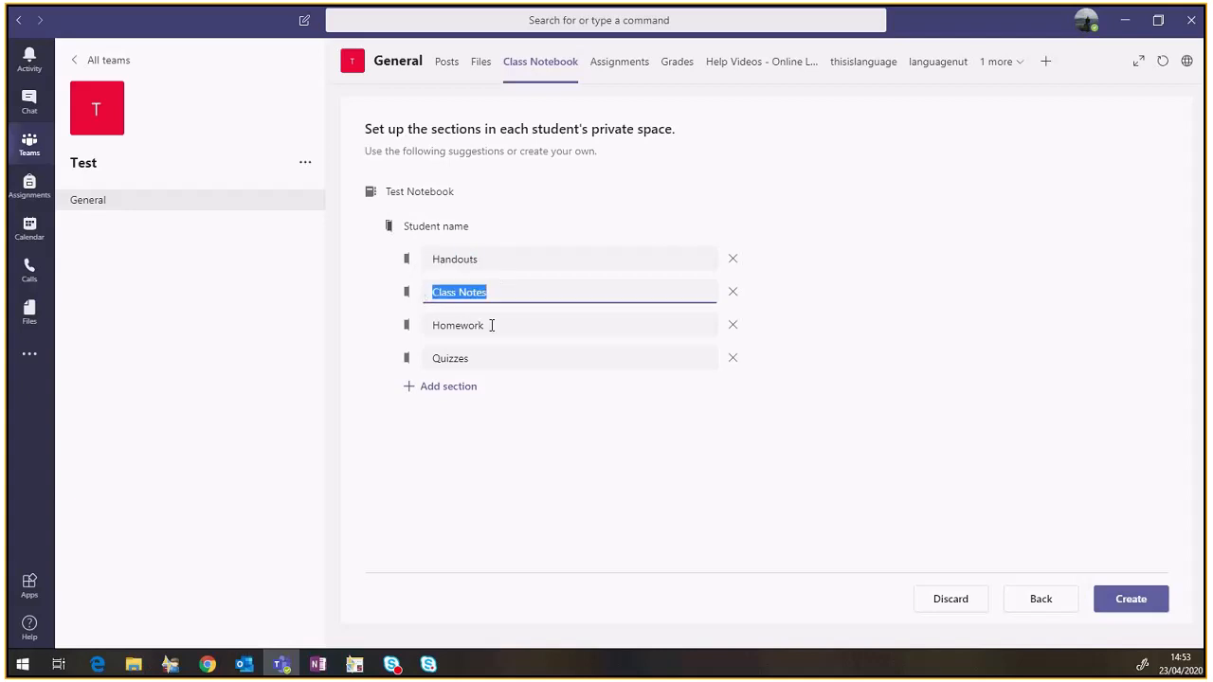
click(433, 325)
click(431, 358)
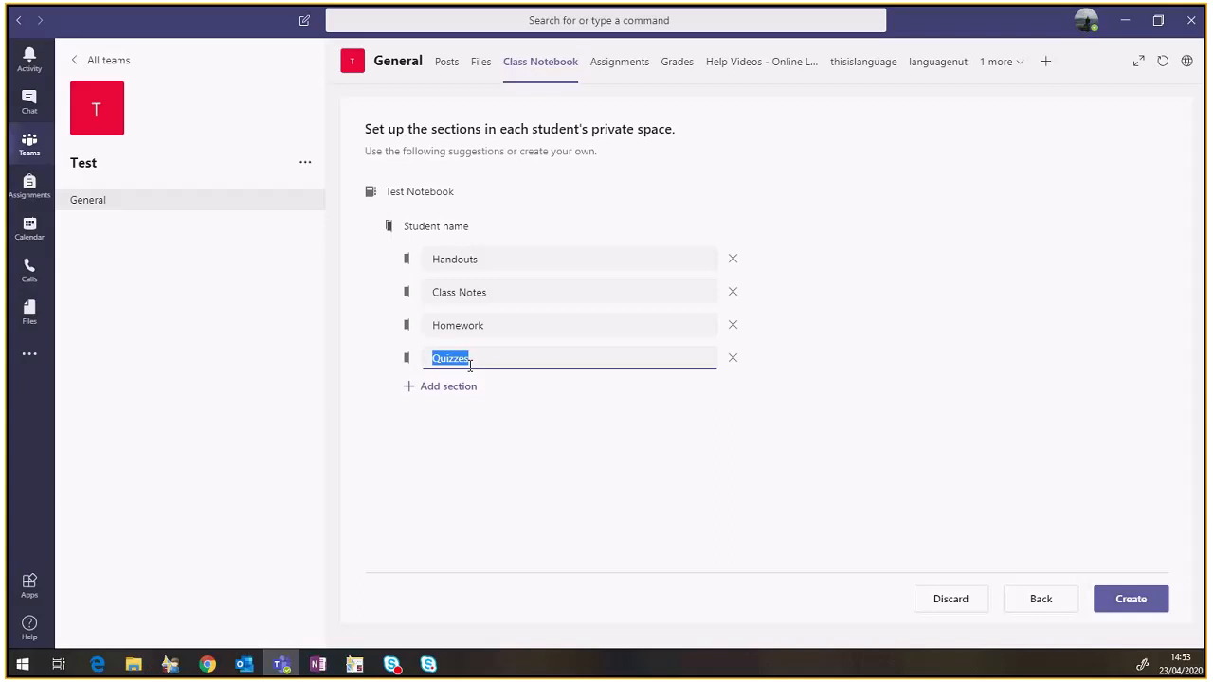
click(508, 257)
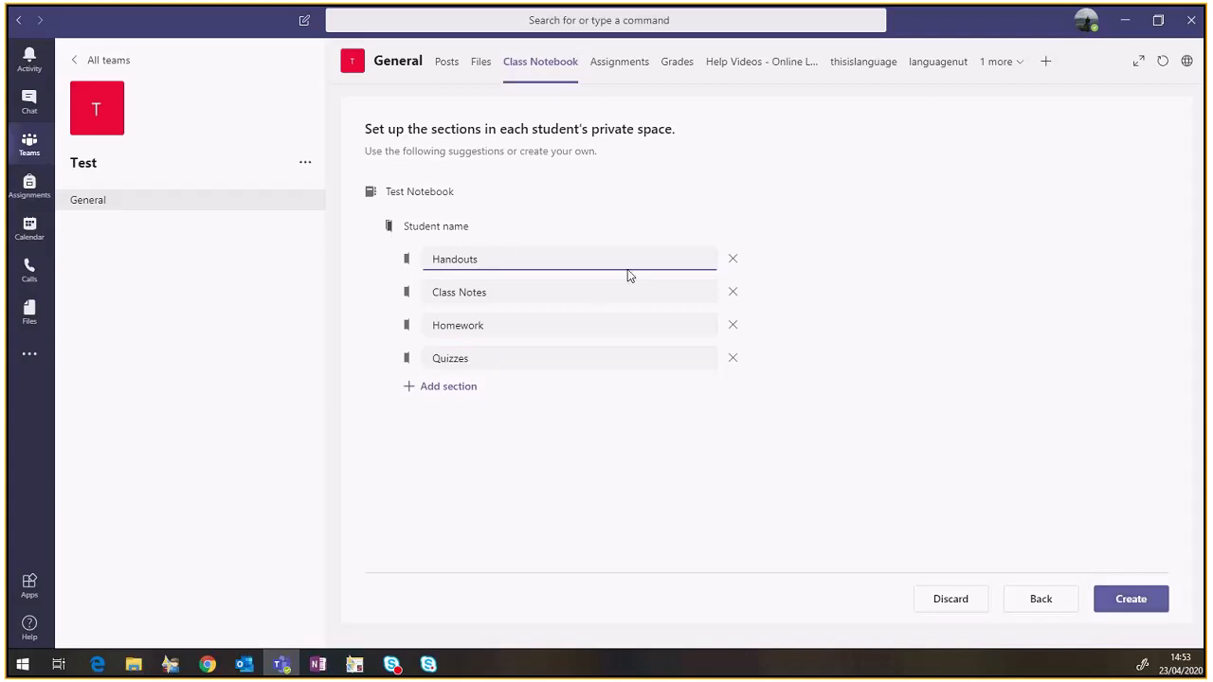
click(732, 259)
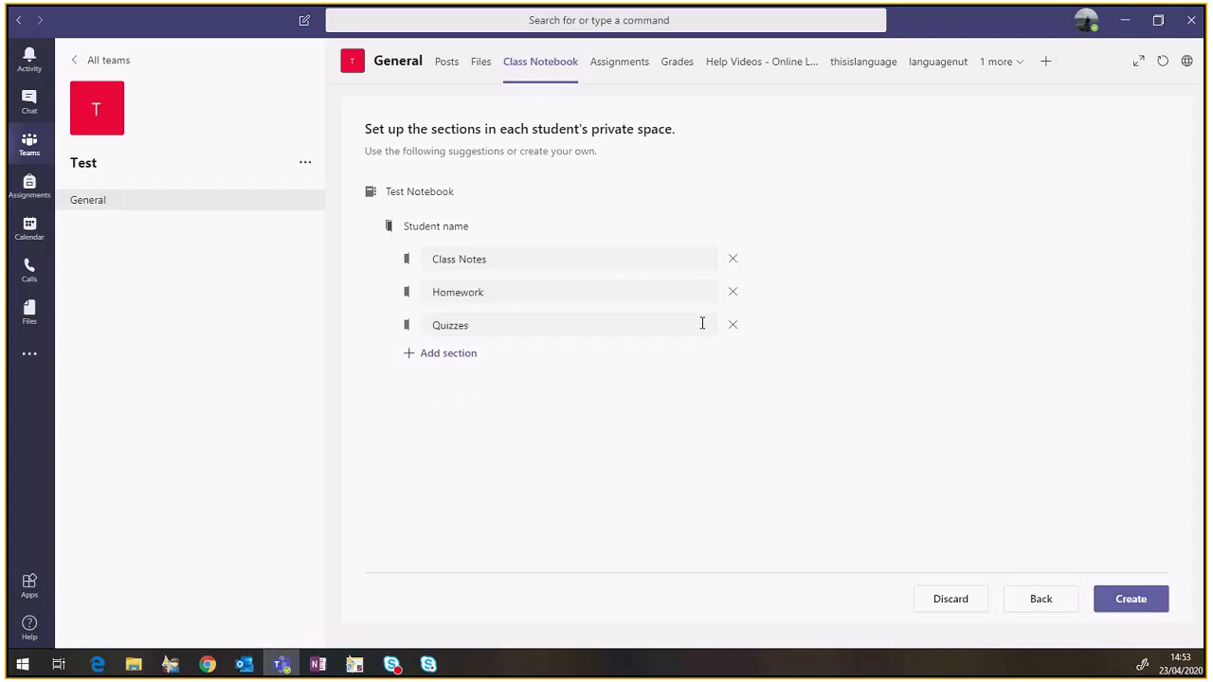
Add a section named Test to each student's private space and create the Class Notebook.
click(470, 359)
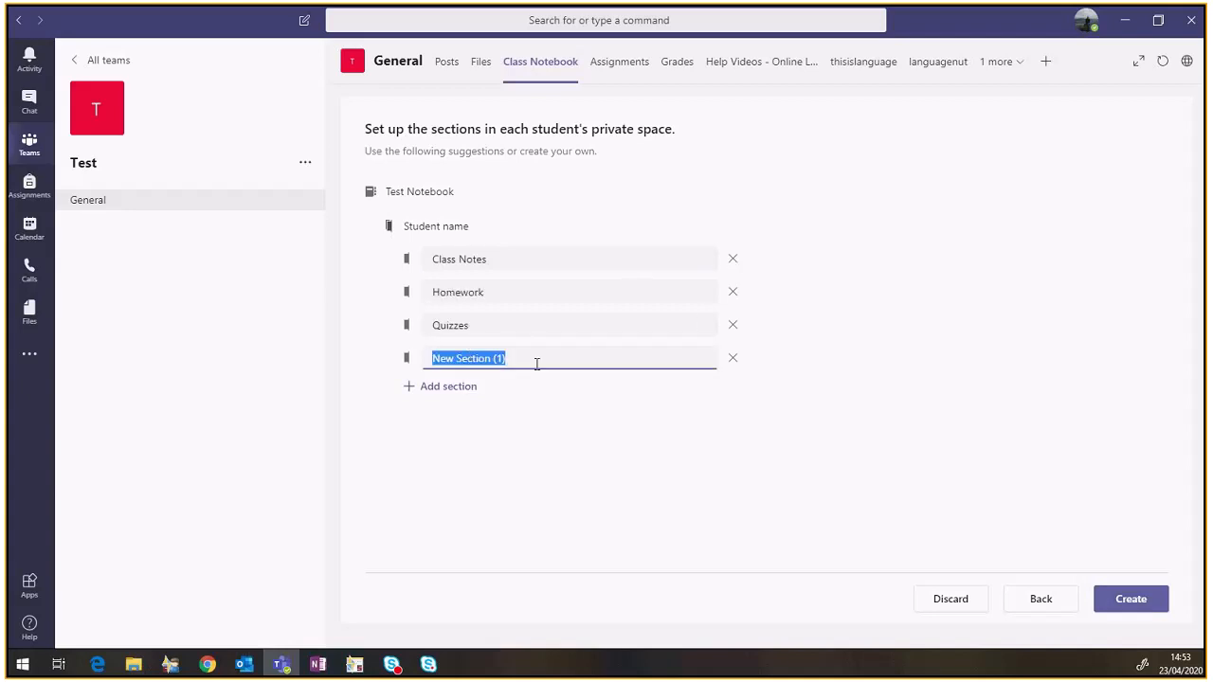
text(Test)
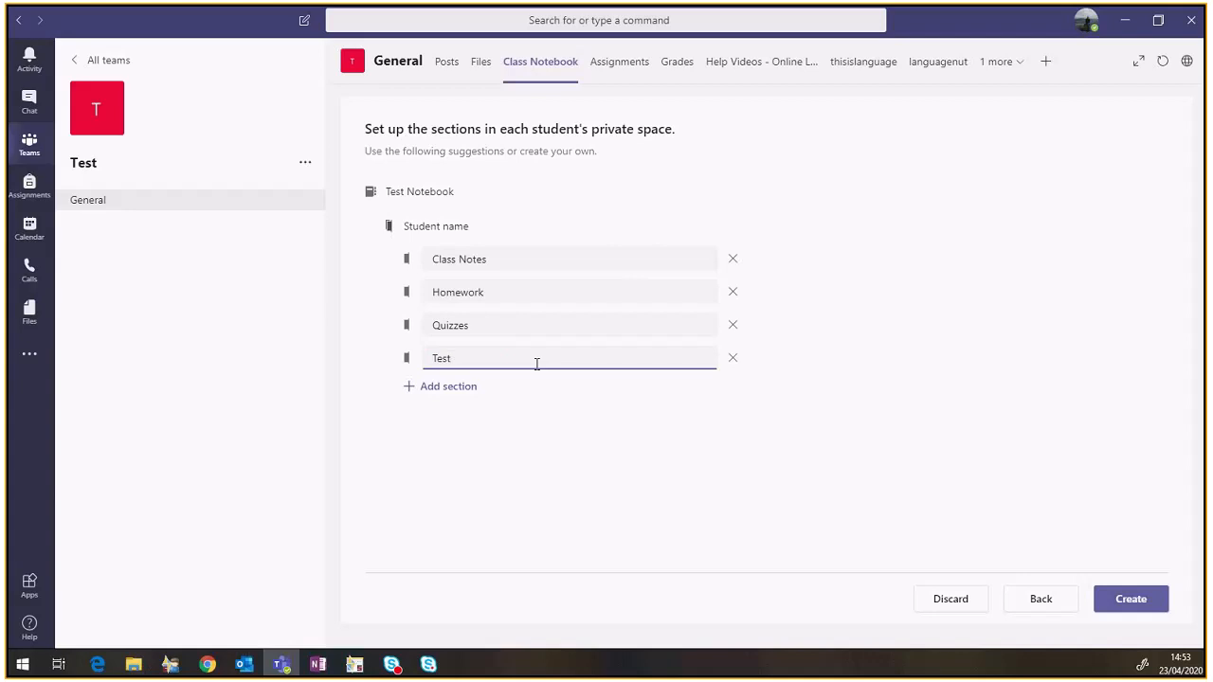
double_click(503, 322)
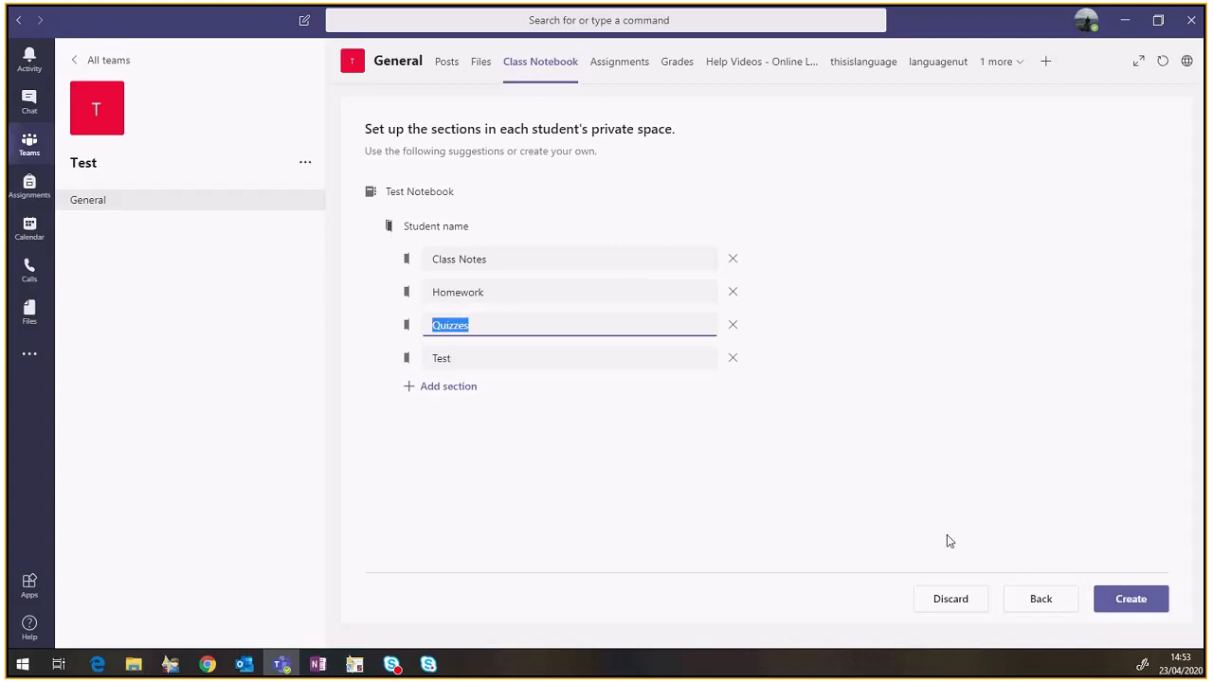
click(1132, 599)
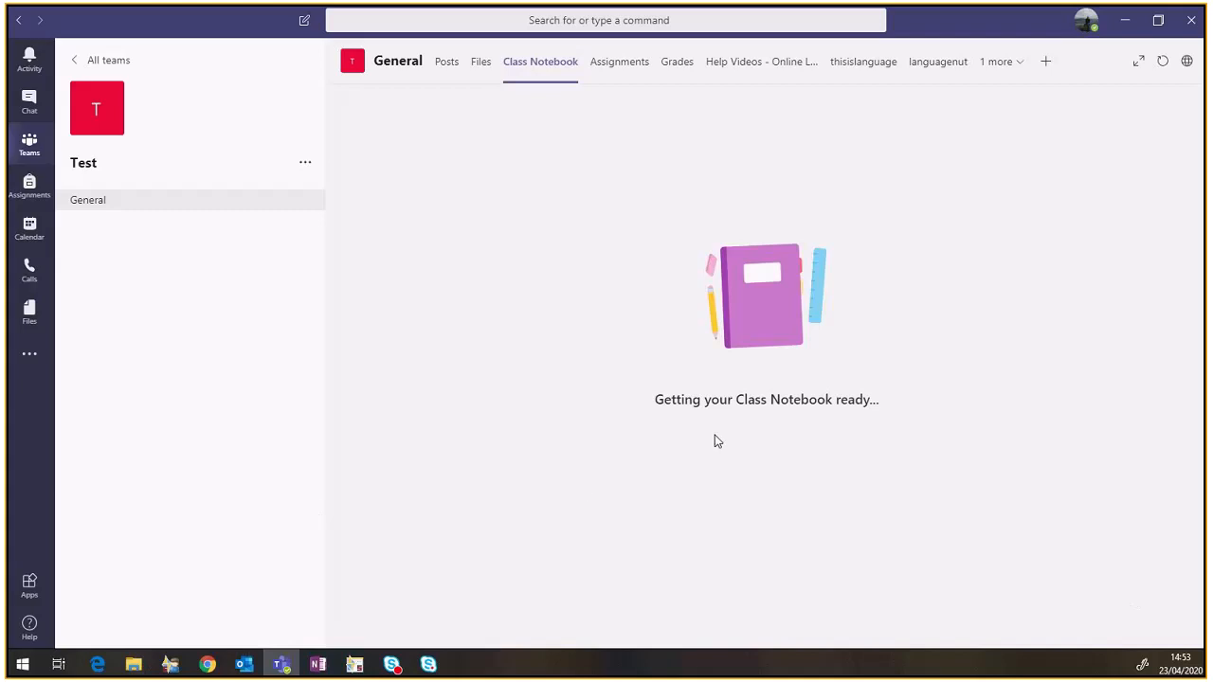